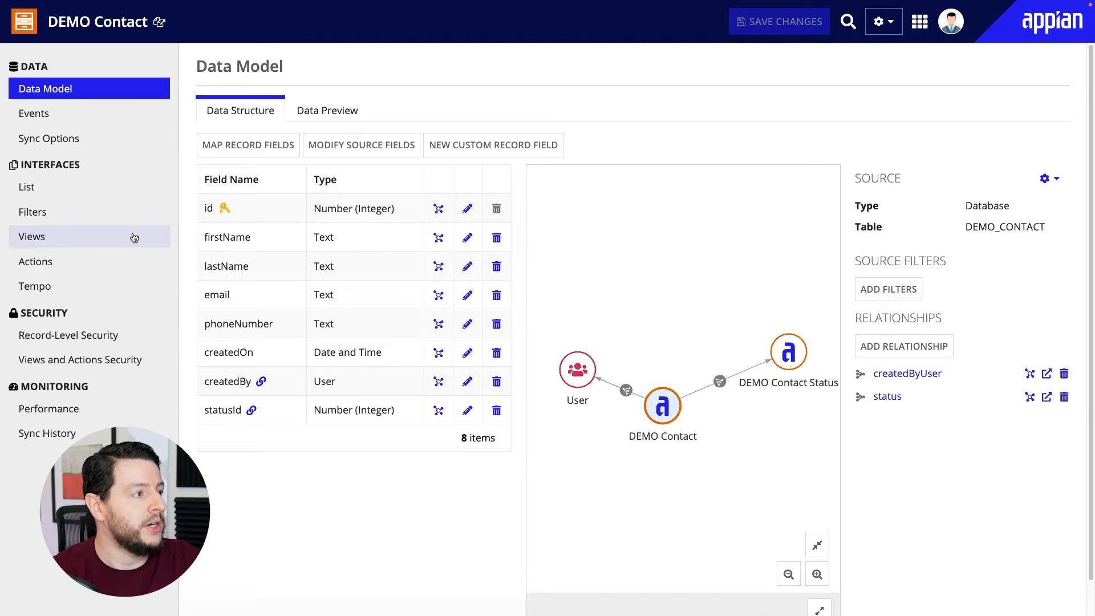
- From DEMO Contact's Actions page, start Generate Record Actions and choose to customize them
{"action": "left_click", "coordinate": [57, 264]}
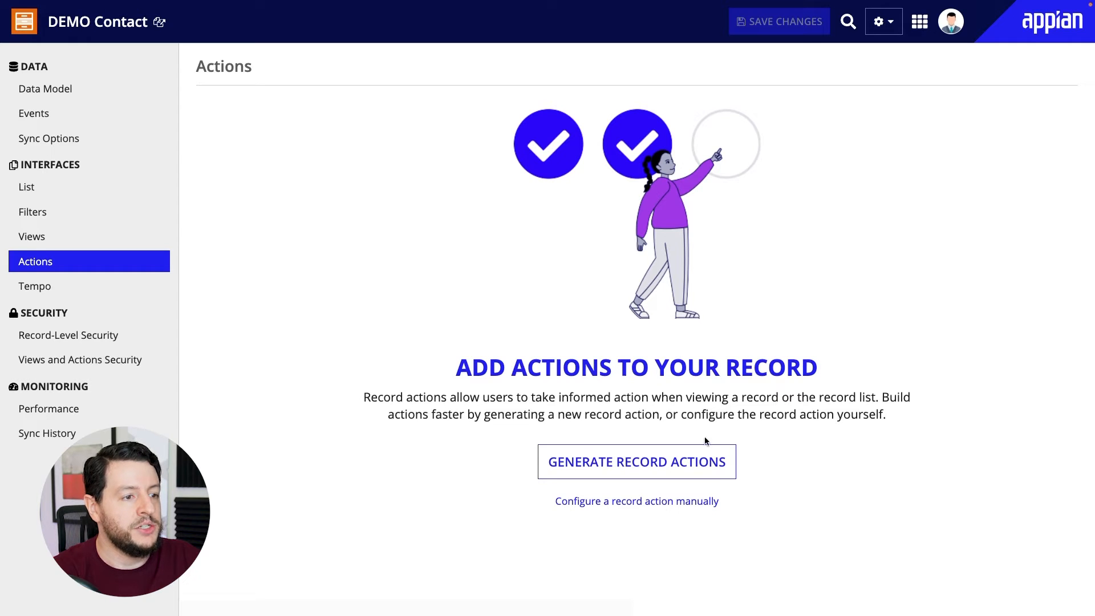
{"action": "left_click", "coordinate": [648, 466]}
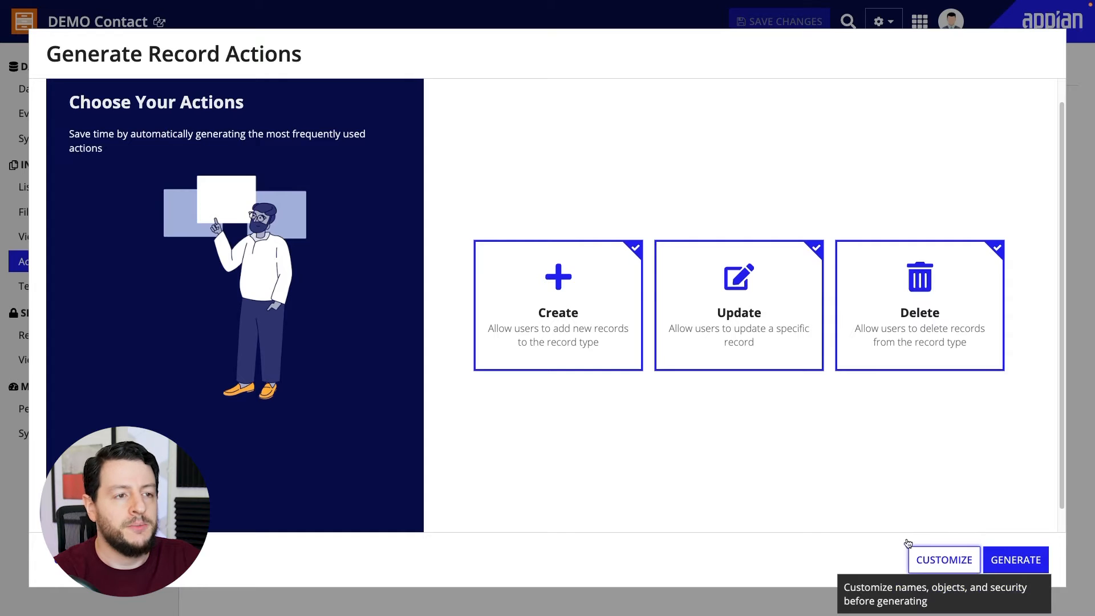
{"action": "left_click", "coordinate": [944, 560]}
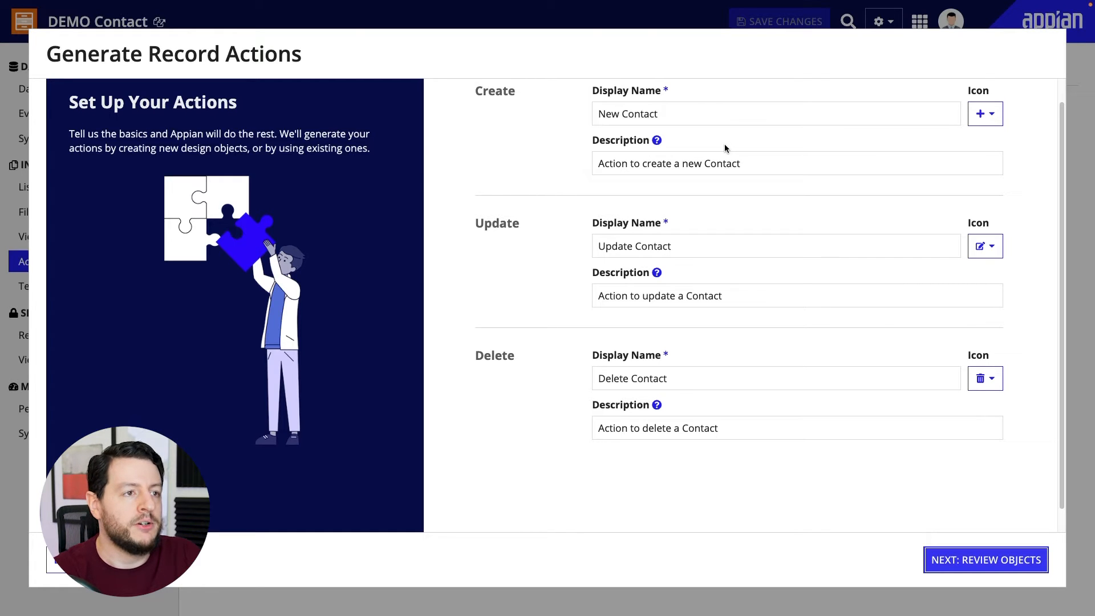
- Review the 4 new and 4 existing objects, checking the administrators group replacement options without changing anything
{"action": "left_click", "coordinate": [997, 560]}
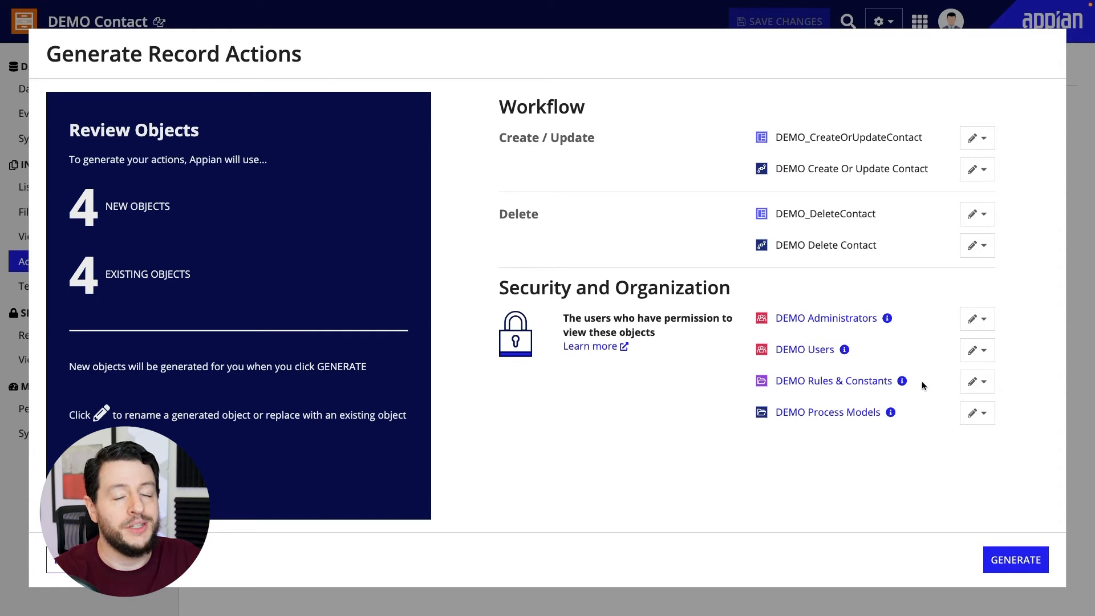
{"action": "left_click", "coordinate": [981, 322]}
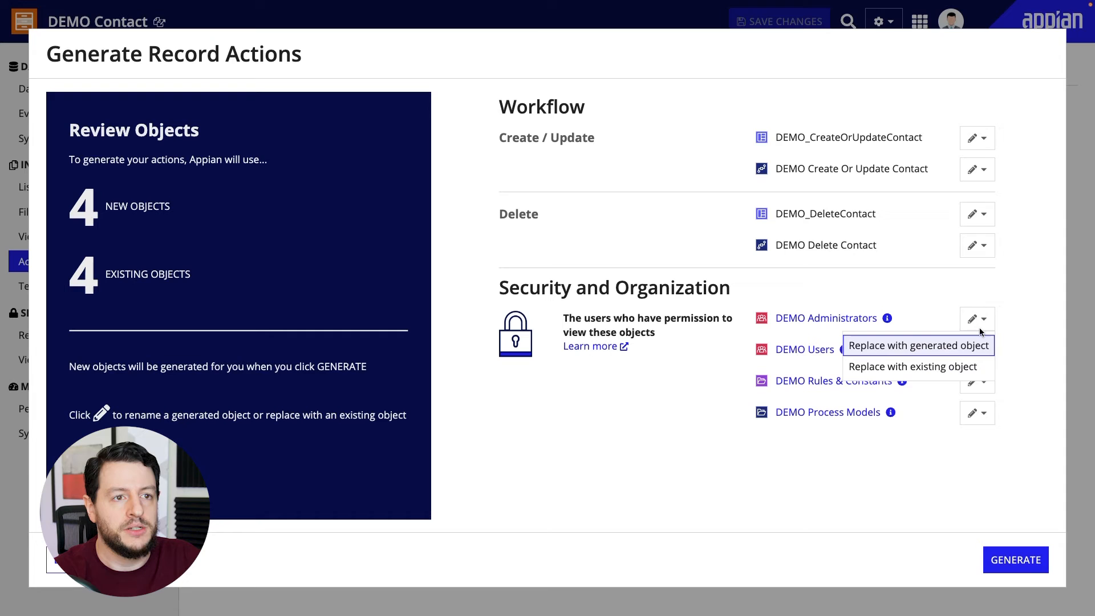
{"action": "left_click", "coordinate": [1032, 291]}
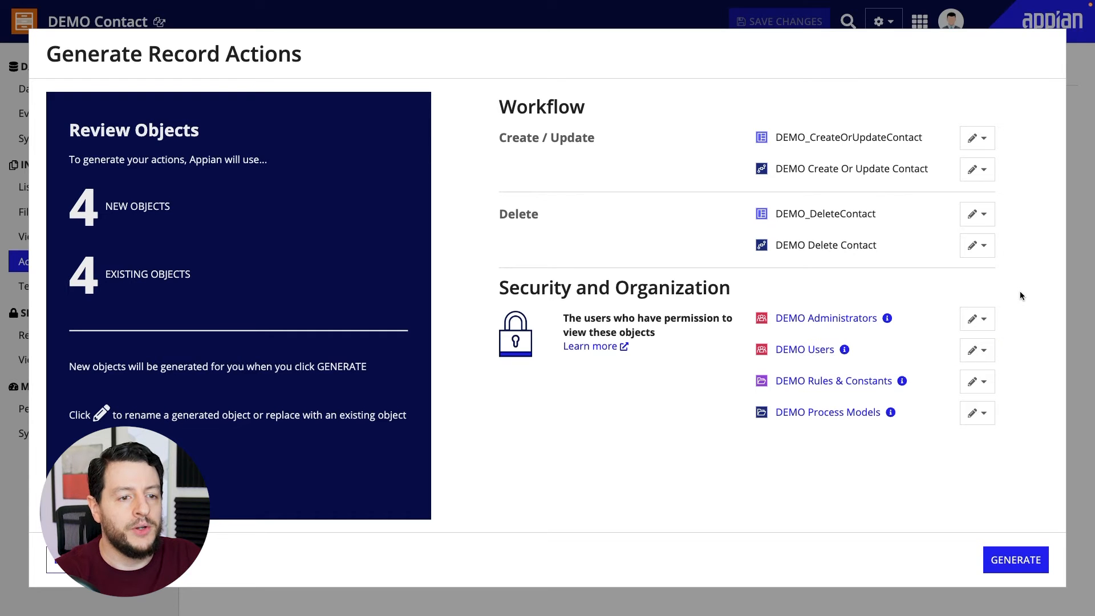
- Generate the Create, Update and Delete contact actions with their interfaces and process models
{"action": "left_click", "coordinate": [1015, 559]}
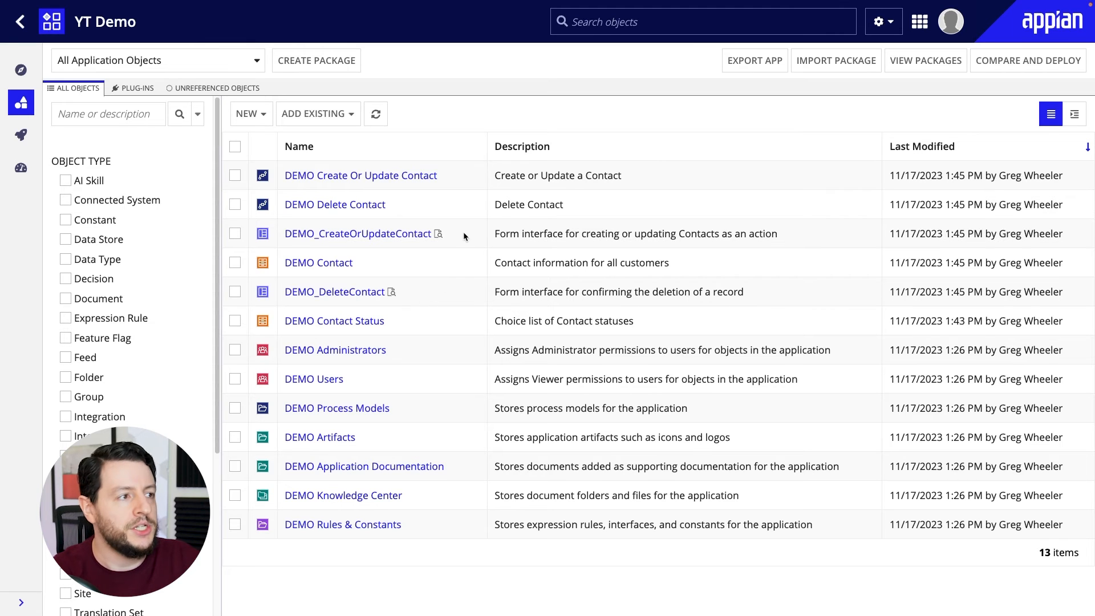
- In DEMO_CreateOrUpdateContact, arrange First Name and Last Name down the left column
{"action": "left_click", "coordinate": [345, 233]}
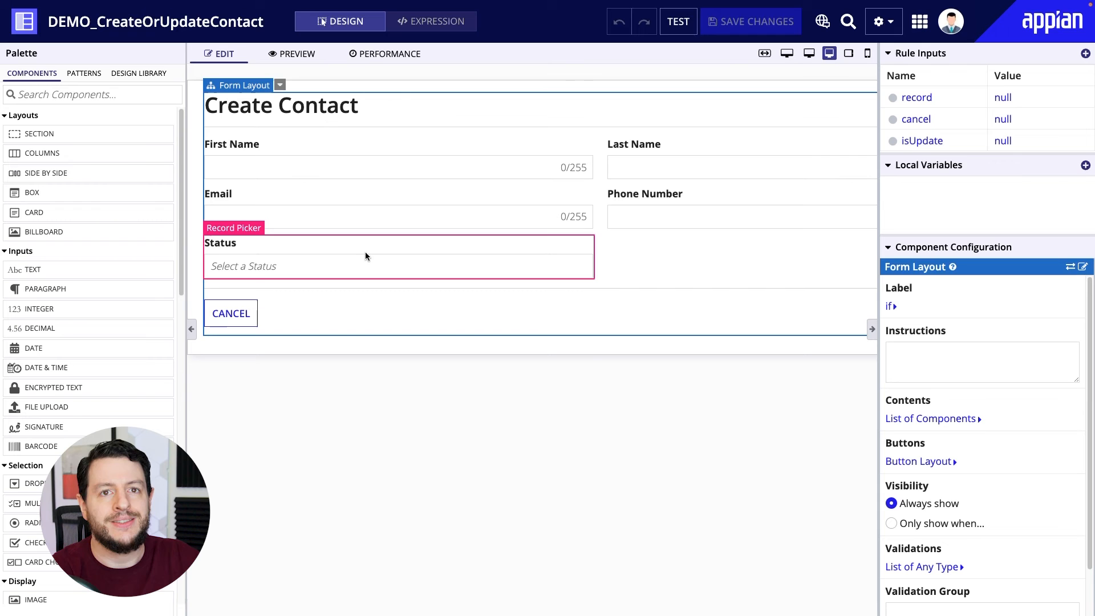
{"action": "mouse_move", "coordinate": [335, 143]}
{"action": "left_mouse_down"}
{"action": "mouse_move", "coordinate": [444, 196]}
{"action": "mouse_move", "coordinate": [703, 149]}
{"action": "mouse_move", "coordinate": [702, 139]}
{"action": "mouse_move", "coordinate": [702, 150]}
{"action": "left_mouse_up"}
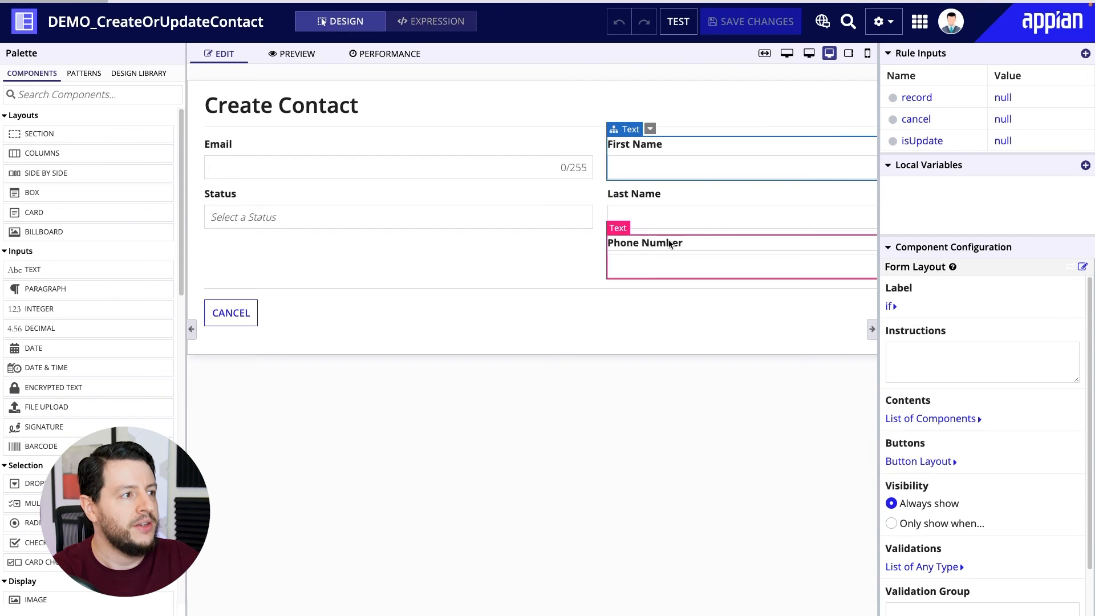
{"action": "left_click_drag", "start_coordinate": [661, 252], "coordinate": [299, 184]}
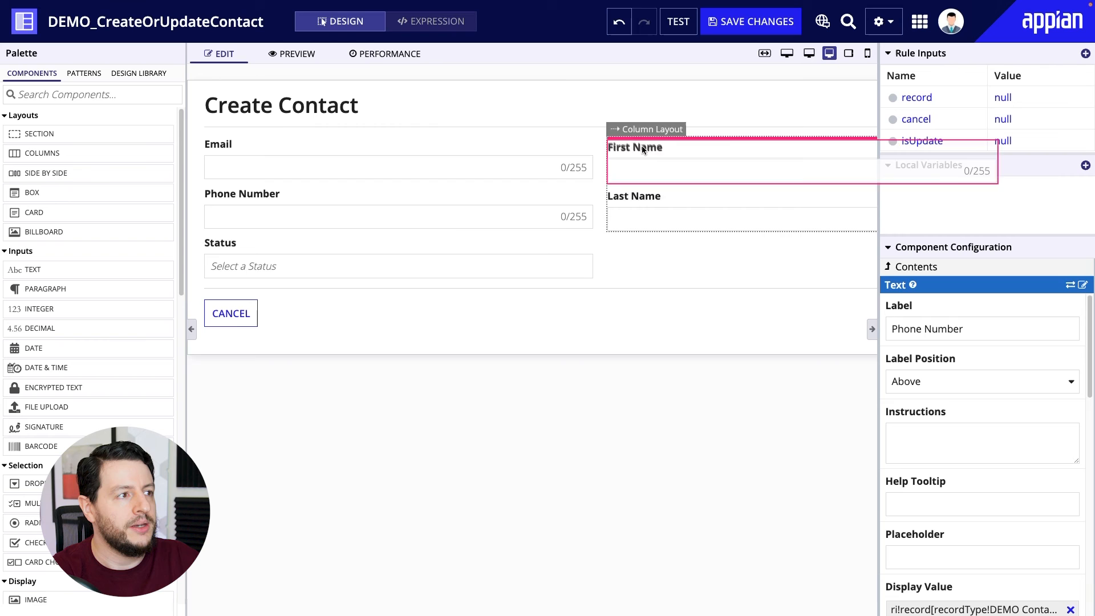
{"action": "left_click_drag", "start_coordinate": [639, 153], "coordinate": [394, 163]}
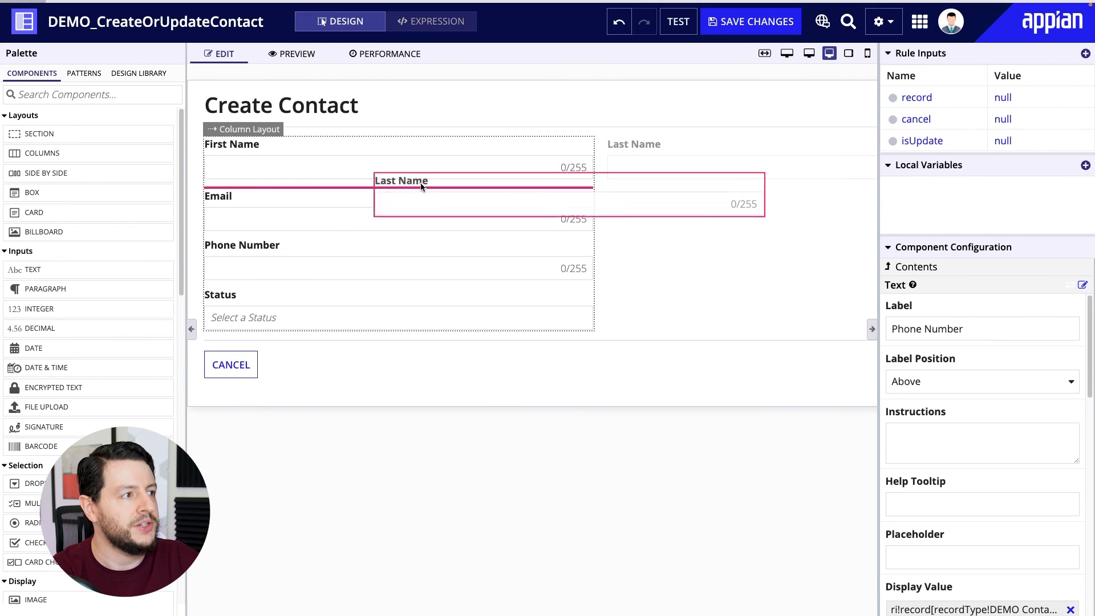
{"action": "left_click_drag", "start_coordinate": [669, 152], "coordinate": [397, 188]}
- Move Email, Phone Number and Status into the right column in that order
{"action": "mouse_move", "coordinate": [223, 250]}
{"action": "left_mouse_down"}
{"action": "mouse_move", "coordinate": [545, 218]}
{"action": "mouse_move", "coordinate": [658, 182]}
{"action": "left_mouse_up"}
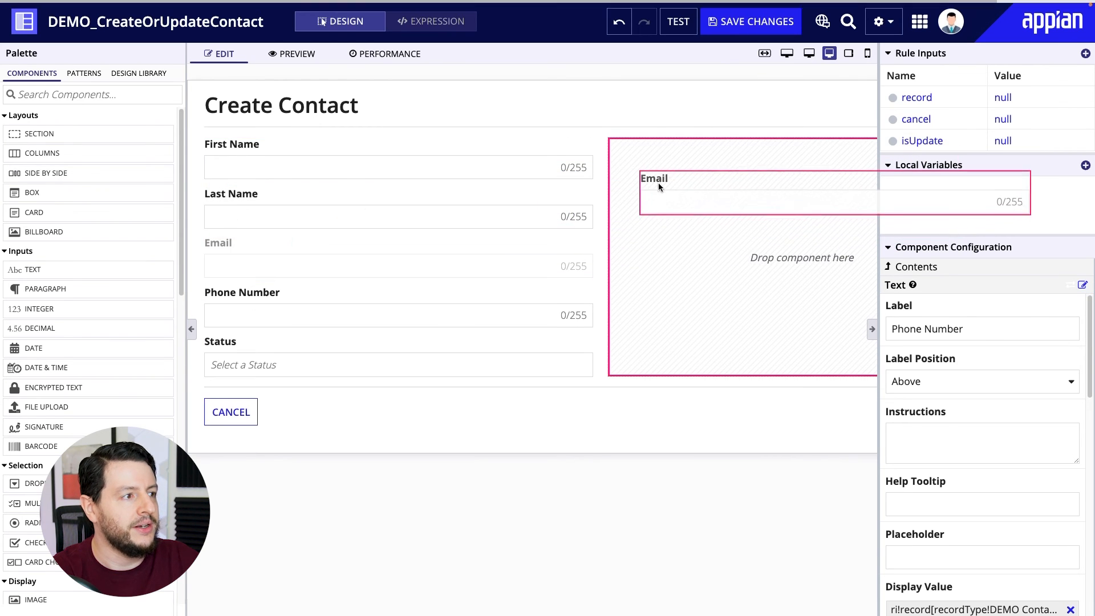
{"action": "mouse_move", "coordinate": [399, 238]}
{"action": "left_mouse_down"}
{"action": "mouse_move", "coordinate": [692, 187]}
{"action": "mouse_move", "coordinate": [659, 171]}
{"action": "left_mouse_up"}
{"action": "left_click_drag", "start_coordinate": [285, 245], "coordinate": [692, 213]}
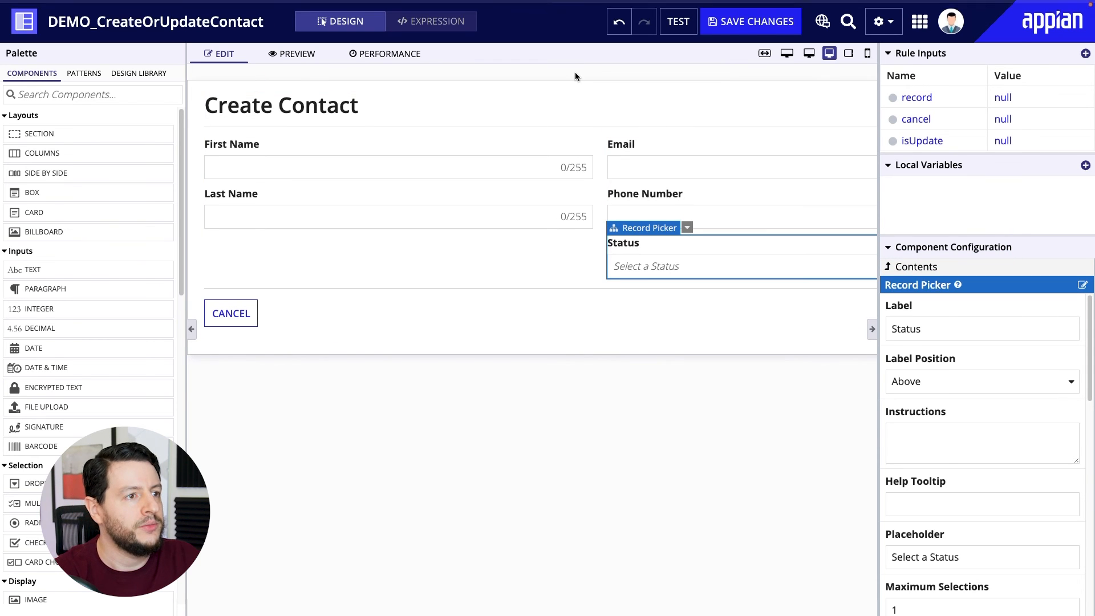
{"action": "left_click", "coordinate": [388, 174]}
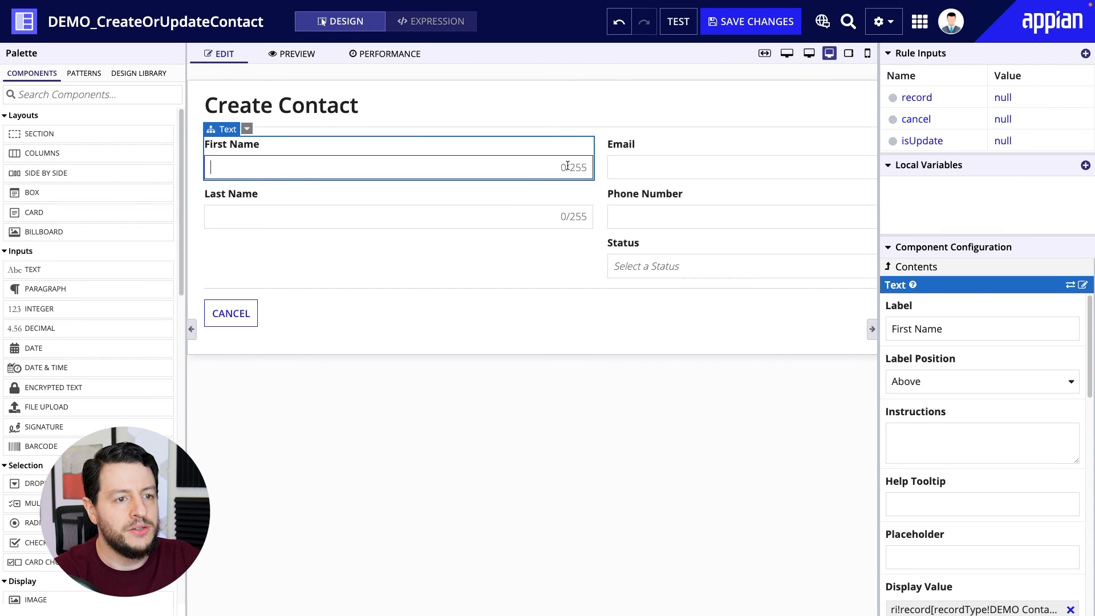
{"action": "scroll", "coordinate": [1010, 442], "scroll_direction": "down", "scroll_amount": 3}
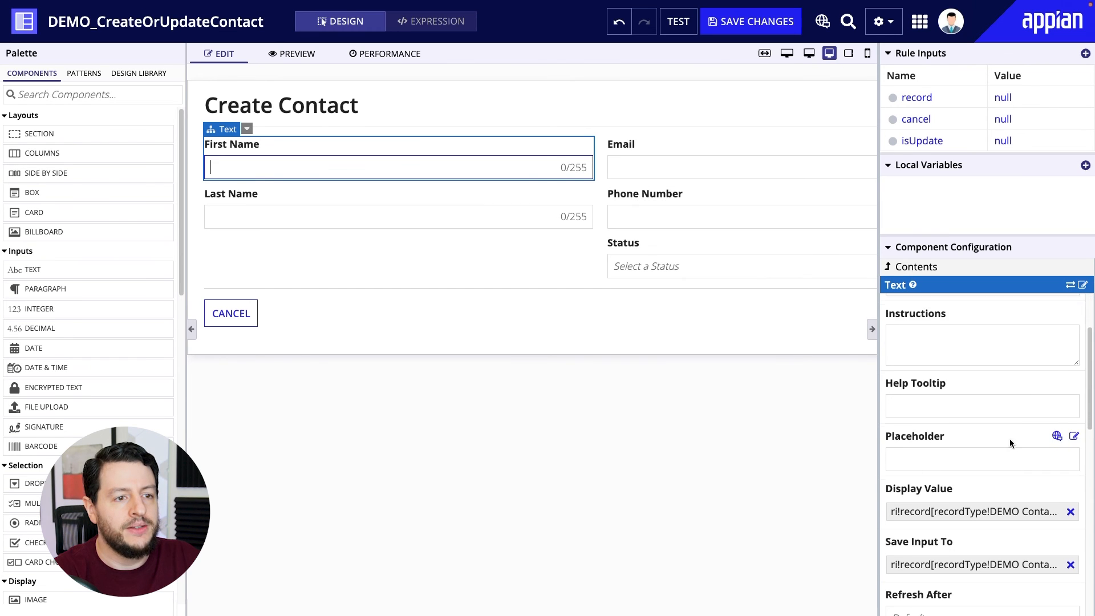
{"action": "scroll", "coordinate": [1010, 442], "scroll_direction": "down", "scroll_amount": 3}
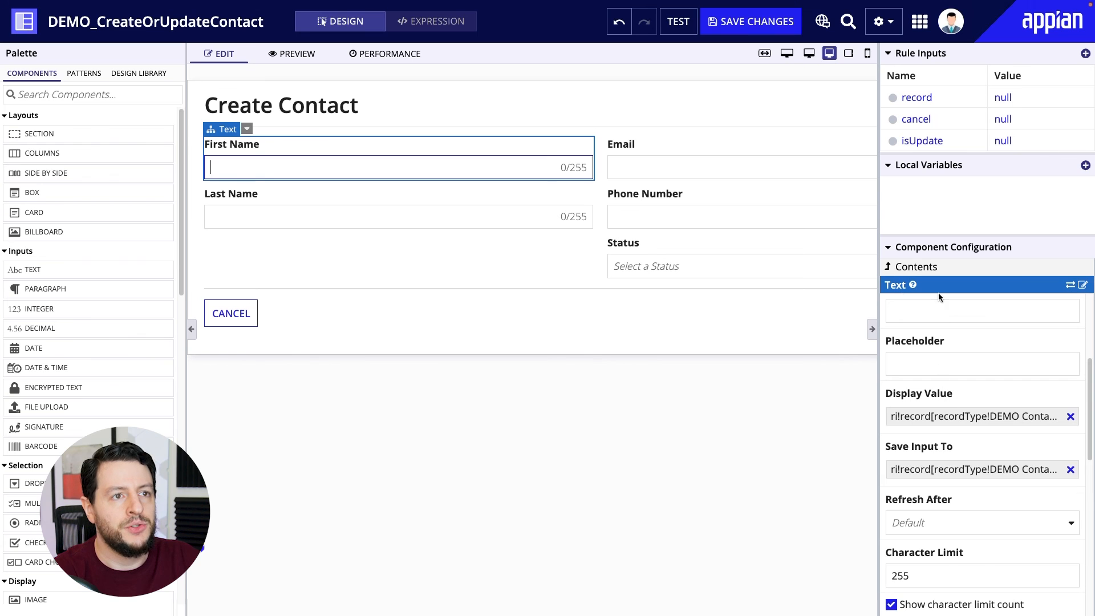